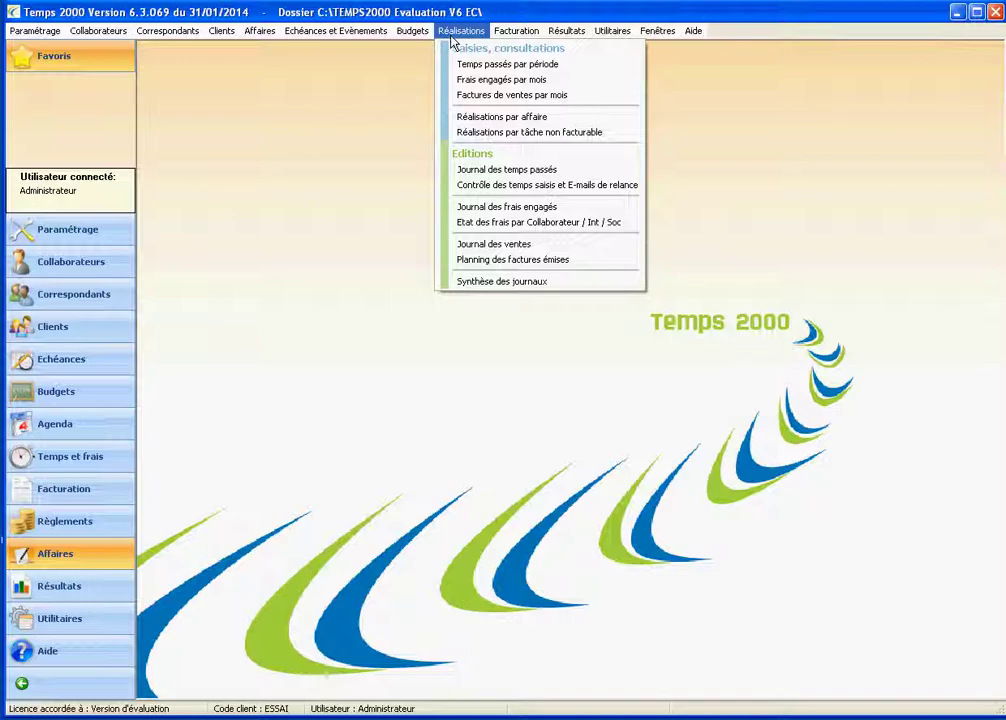
# View the collaborators' weekly planning in the Agenda and close it.
pyautogui.moveTo(562, 33)
pyautogui.click(72, 436)
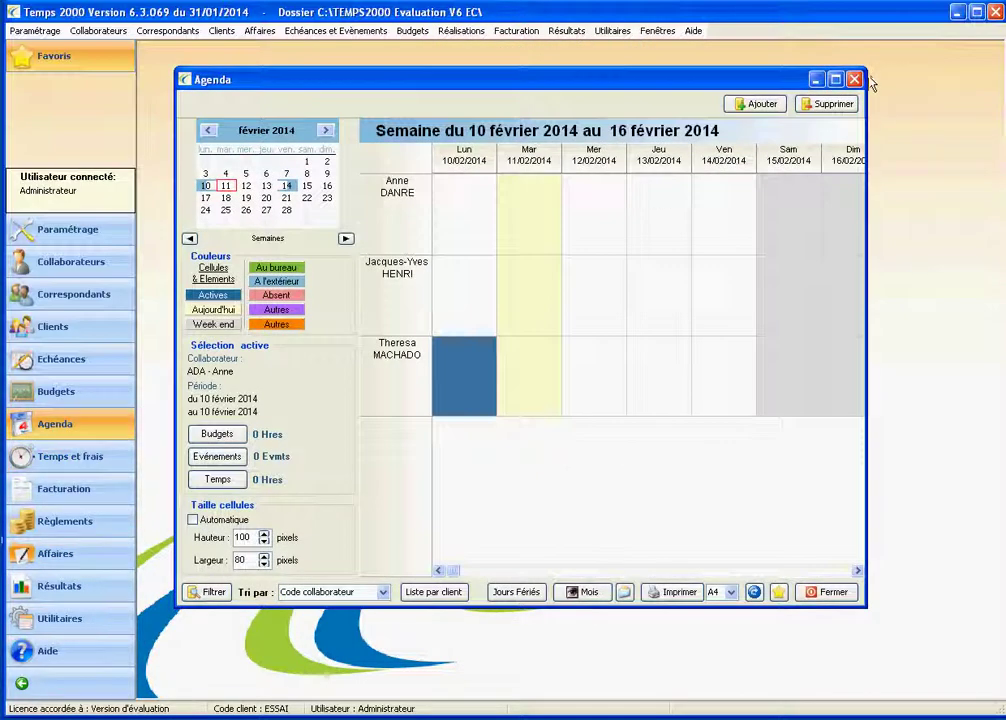
pyautogui.click(855, 80)
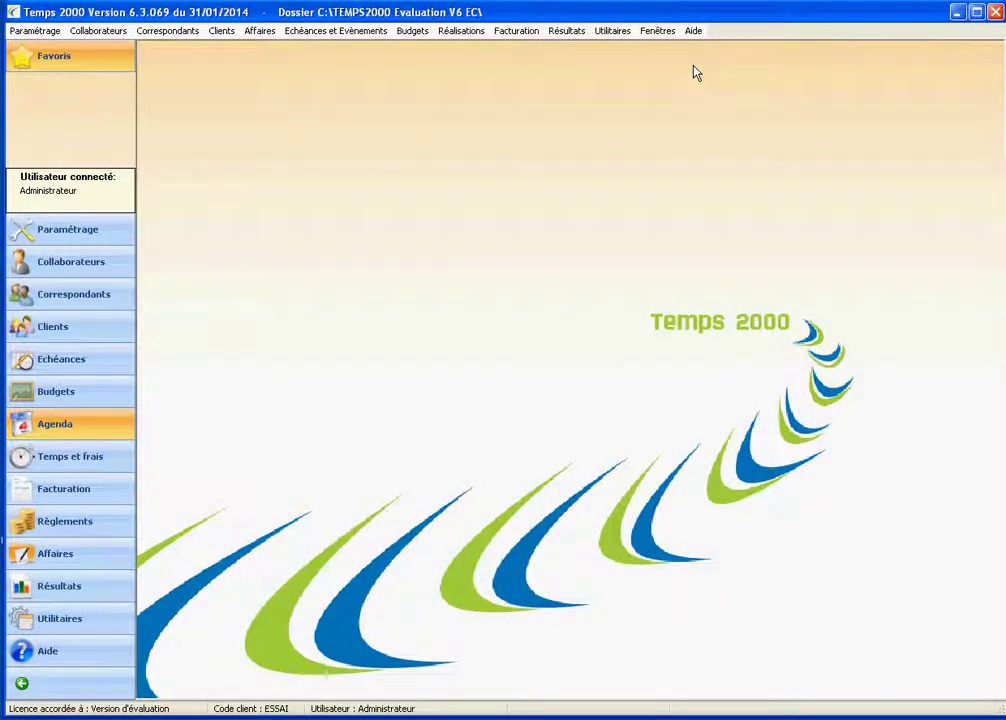
pyautogui.click(452, 31)
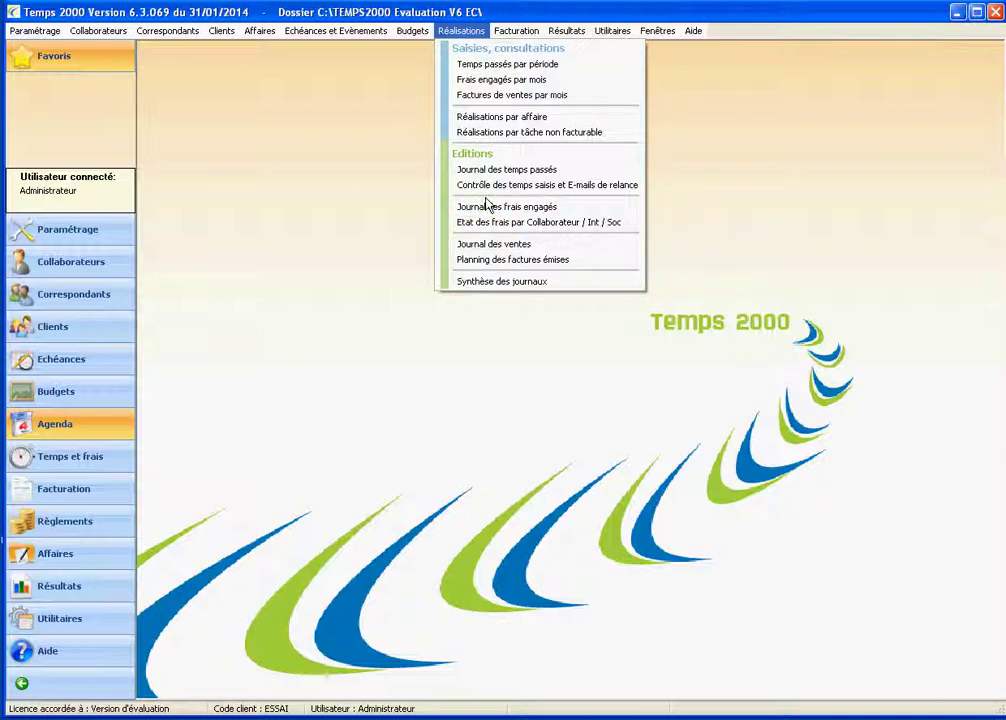
pyautogui.moveTo(566, 32)
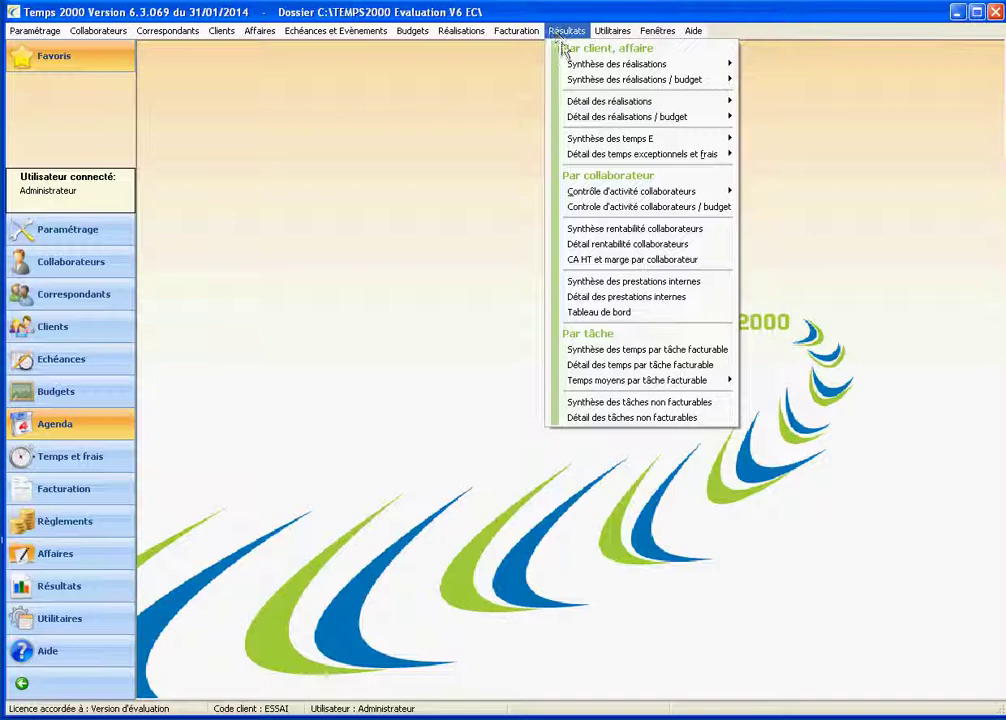
pyautogui.click(70, 598)
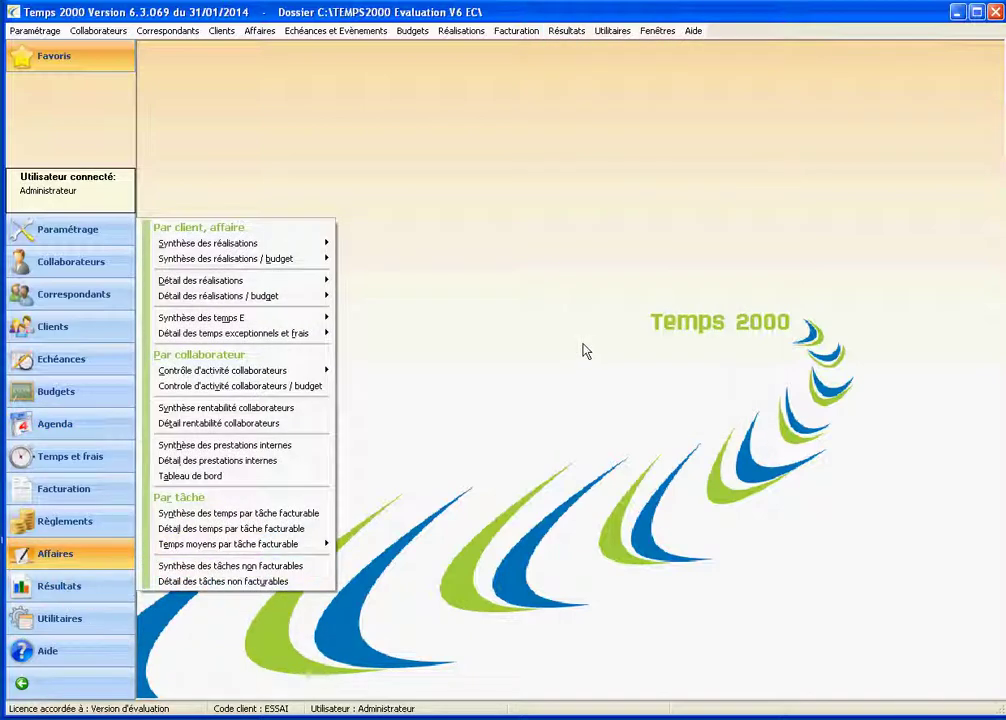
pyautogui.click(585, 351)
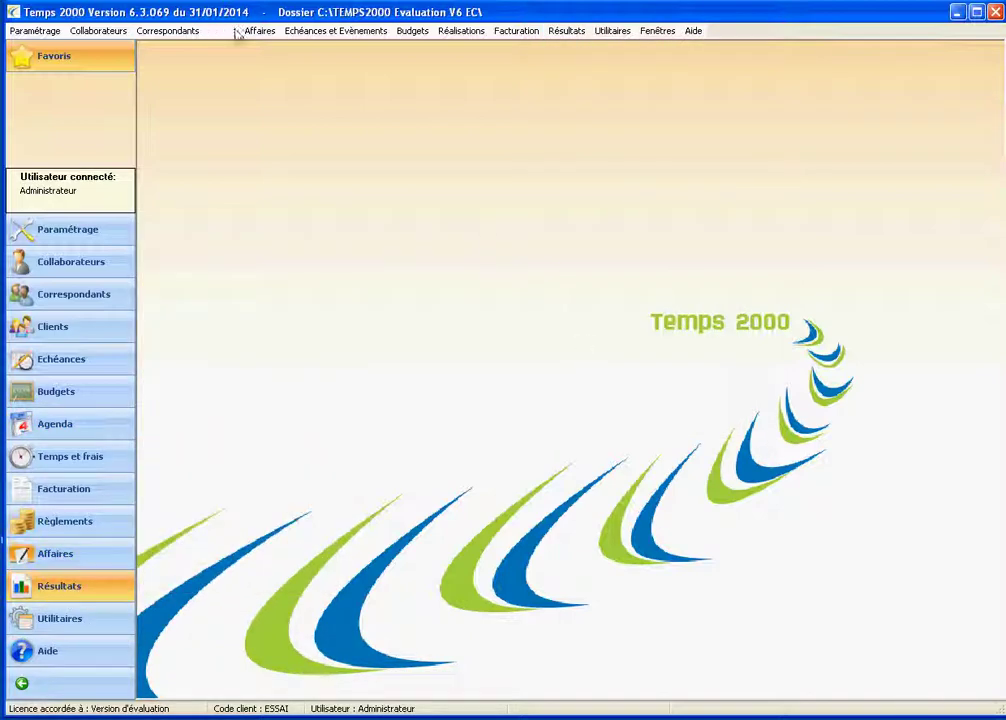
pyautogui.click(458, 31)
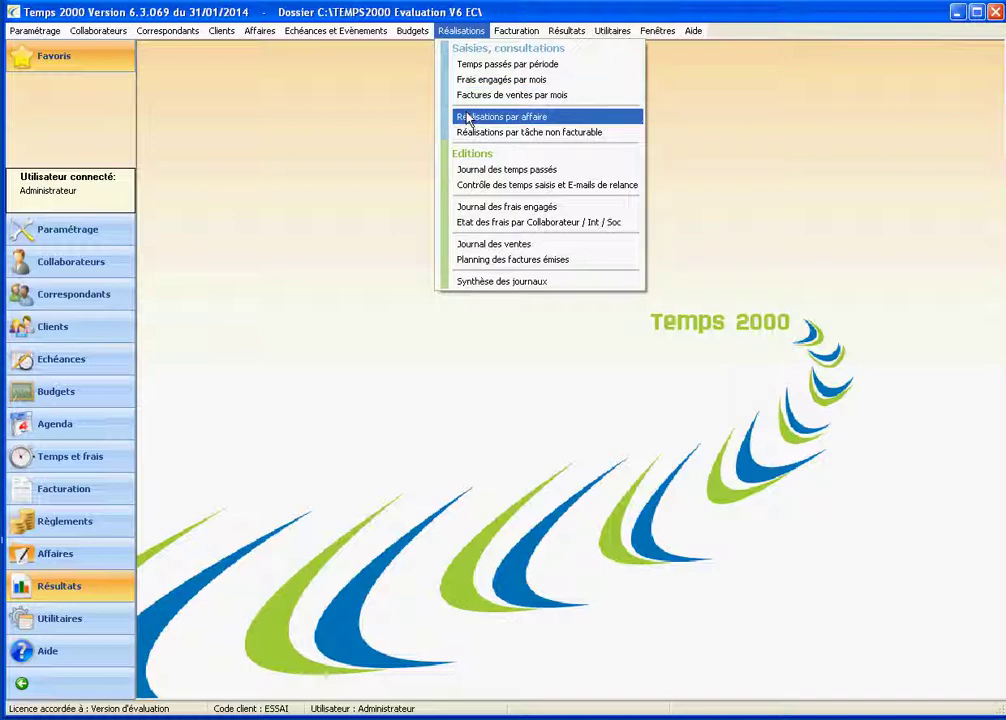
pyautogui.moveTo(409, 40)
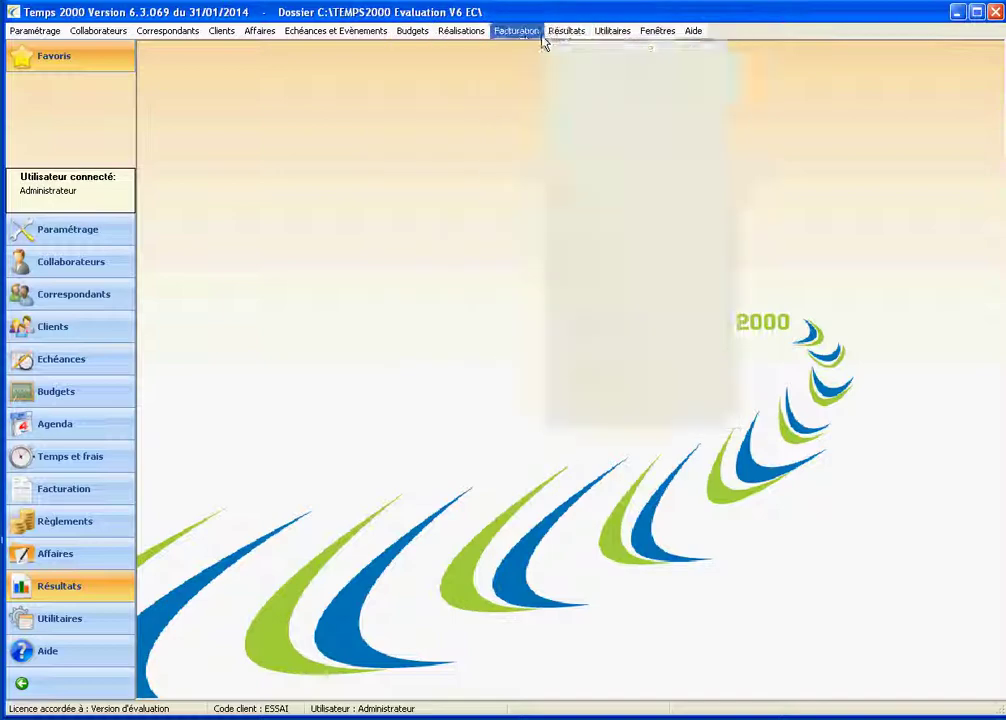
pyautogui.moveTo(525, 40)
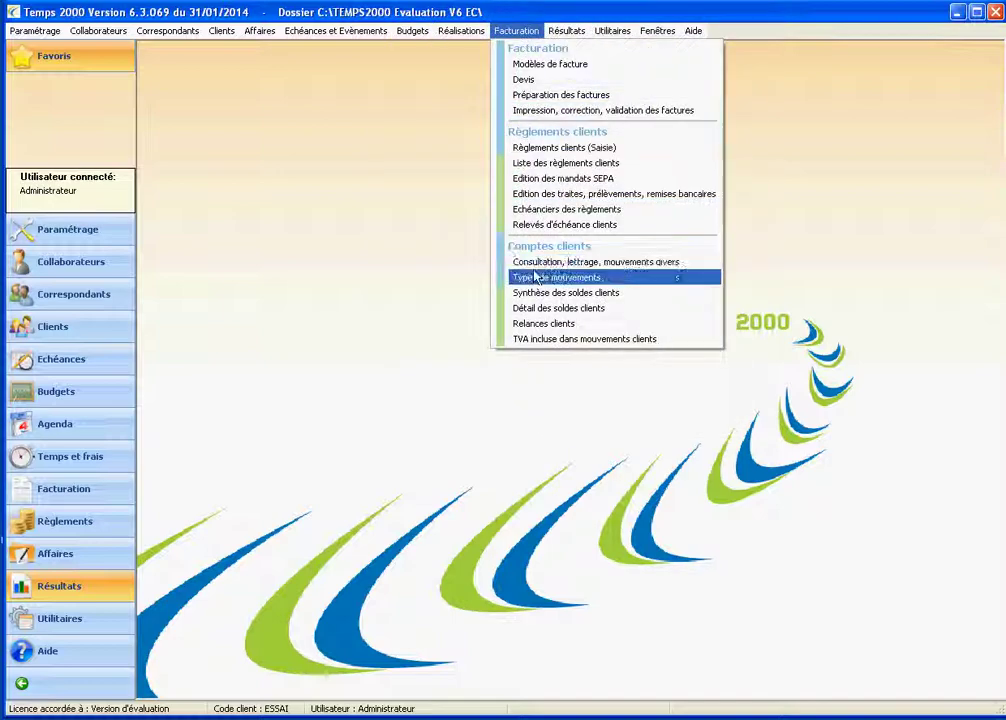
pyautogui.moveTo(560, 32)
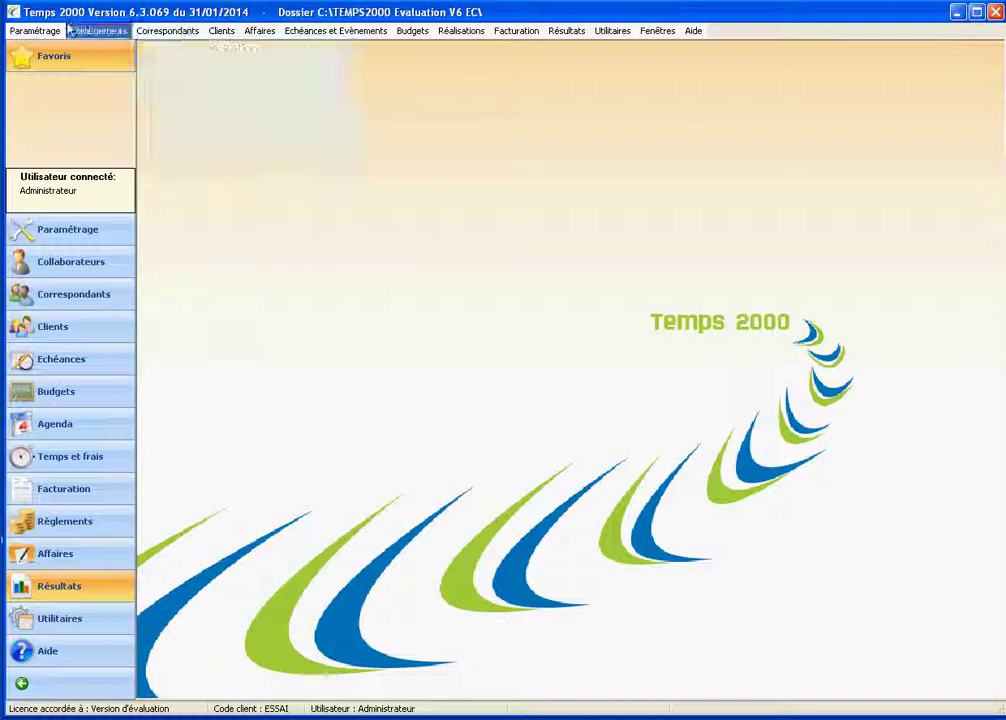
pyautogui.moveTo(231, 33)
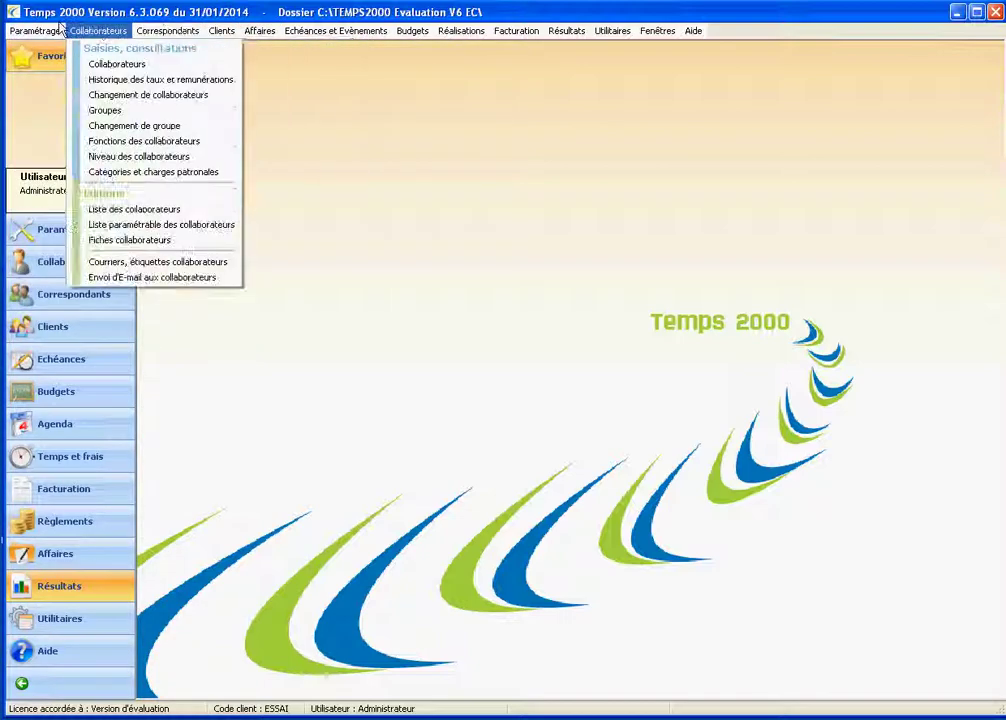
pyautogui.moveTo(38, 31)
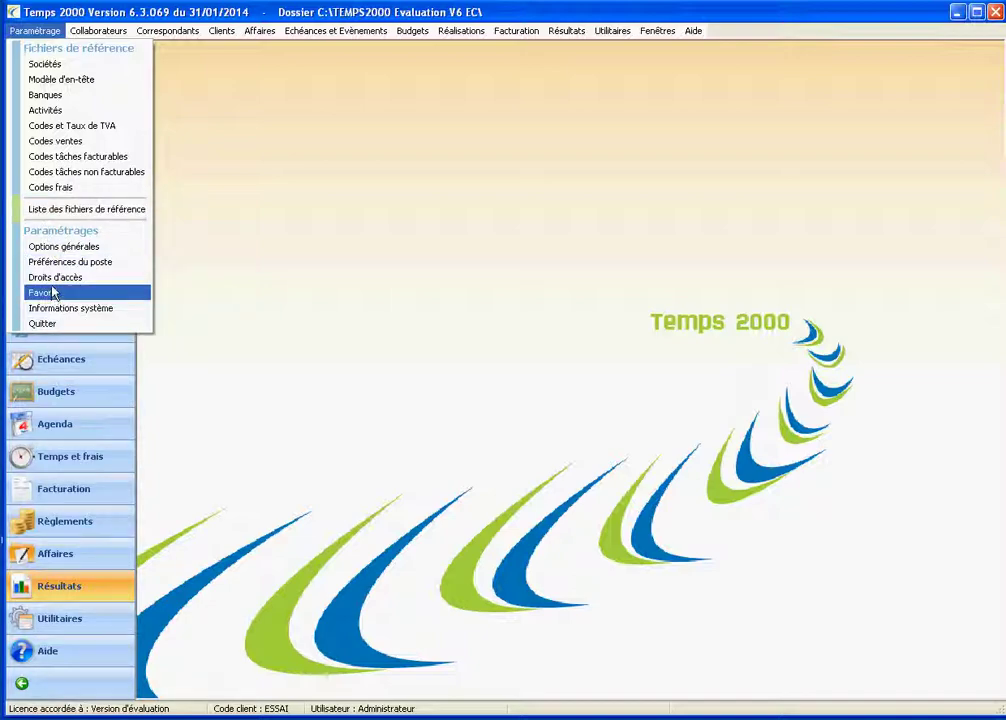
# Review the remuneration, annual time and rate settings of collaborator ADA, and close the record and the collaborator list.
pyautogui.moveTo(88, 32)
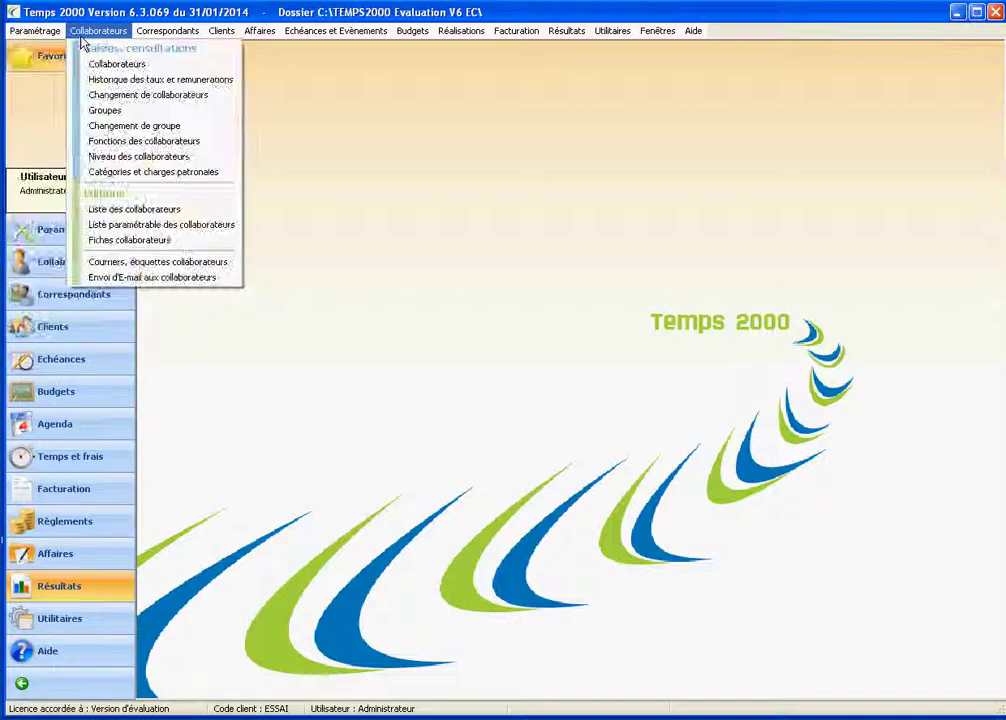
pyautogui.click(98, 65)
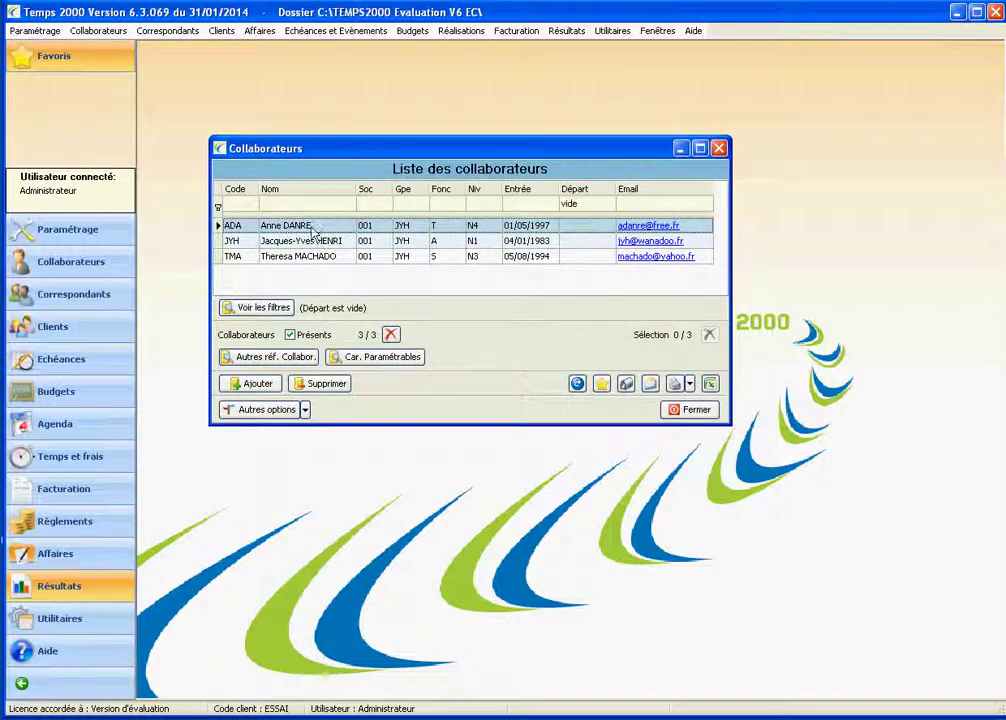
pyautogui.doubleClick(287, 225)
pyautogui.click(449, 148)
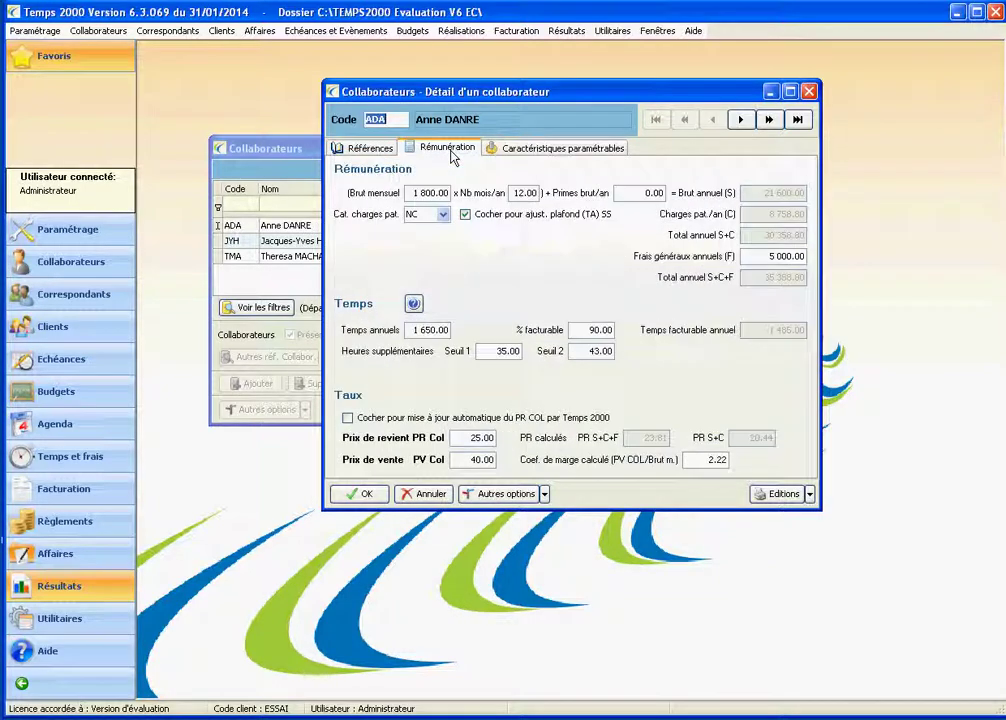
pyautogui.press('Tab')
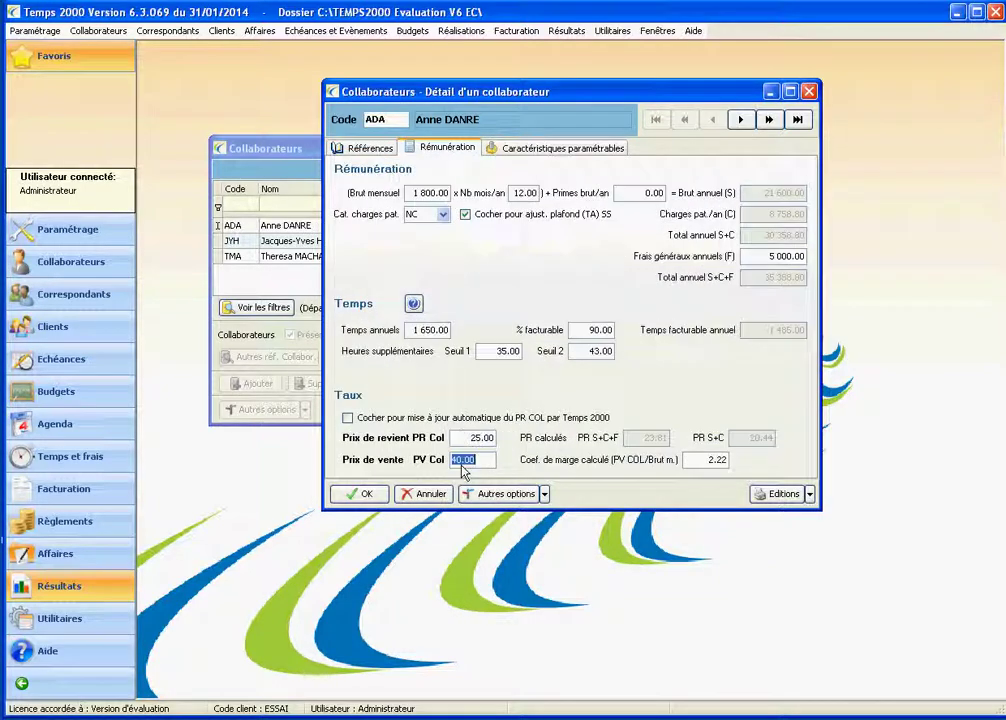
pyautogui.click(487, 460)
pyautogui.press('Escape')
pyautogui.press('Escape')
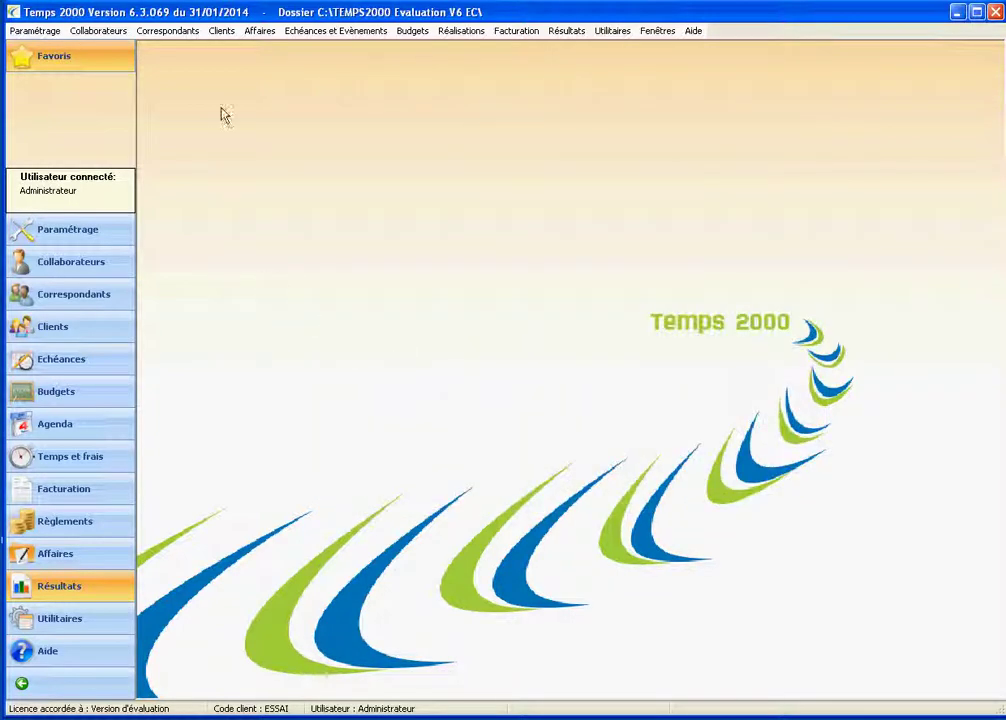
# Examine the references and contact details of client BATISUD SARL in its client record.
pyautogui.click(170, 31)
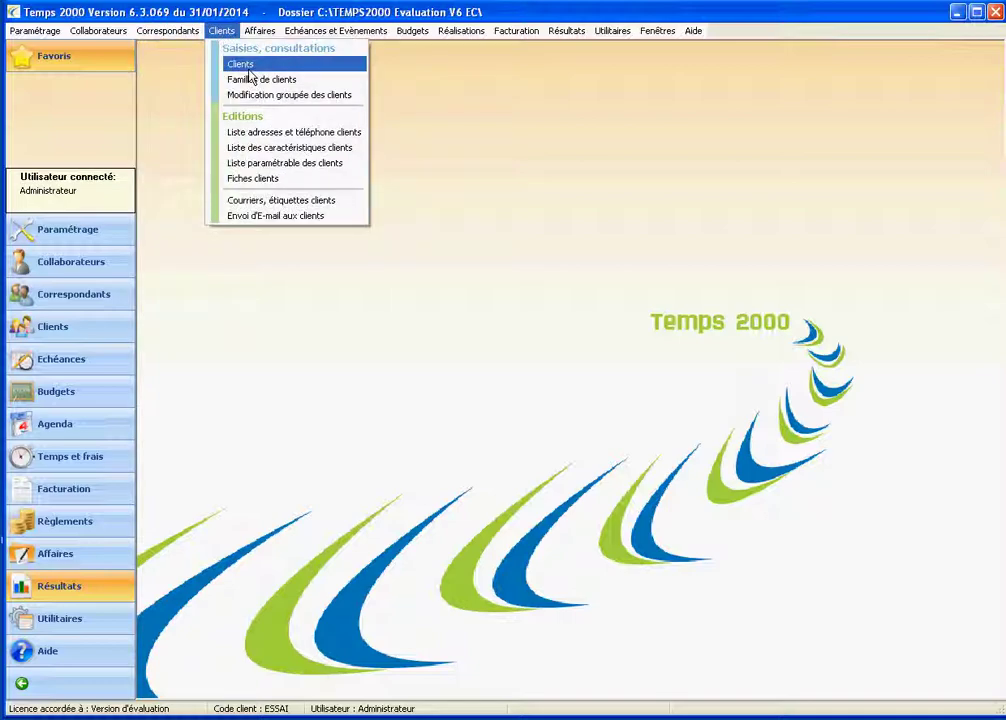
pyautogui.click(248, 67)
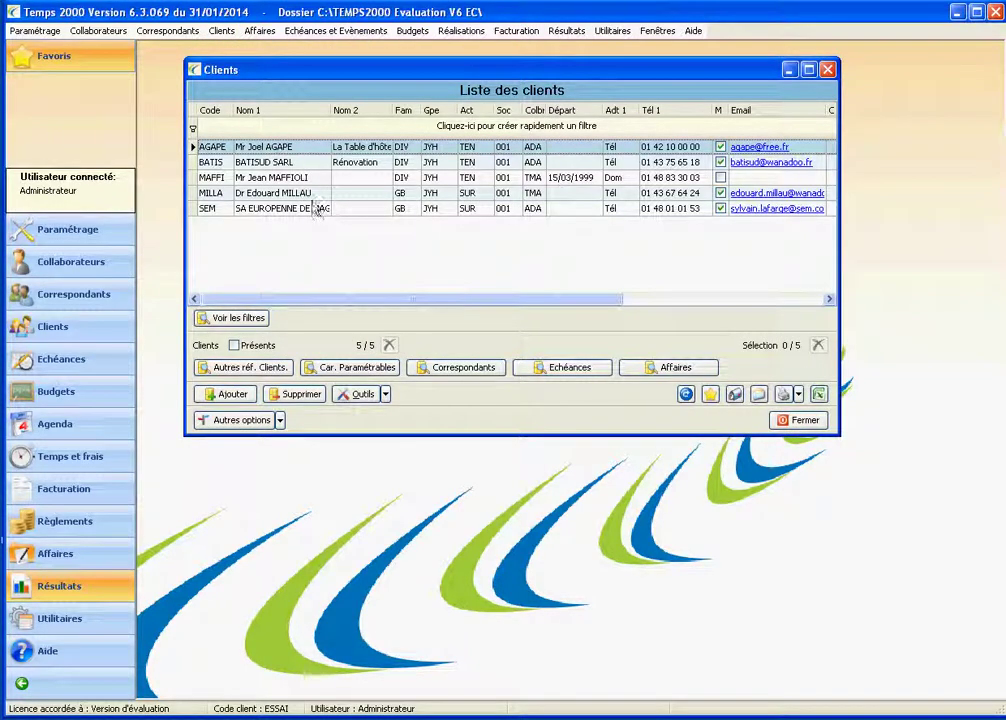
pyautogui.doubleClick(255, 162)
pyautogui.click(393, 463)
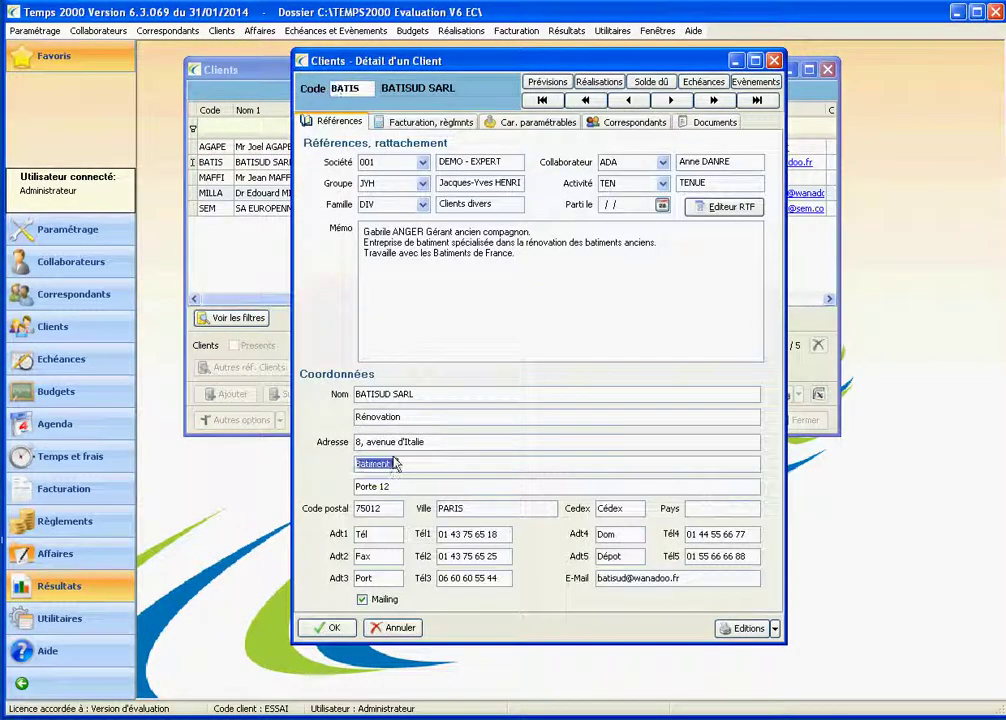
pyautogui.click(393, 510)
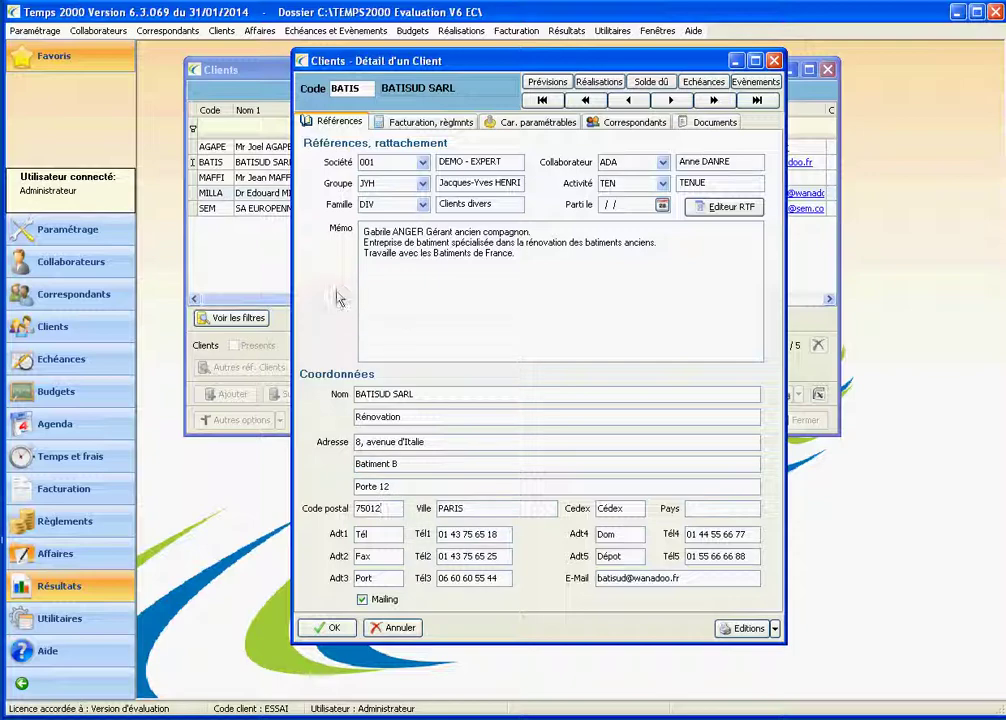
# Examine the client's configurable characteristics, such as SIREN and legal form, and close the client record and list.
pyautogui.click(510, 124)
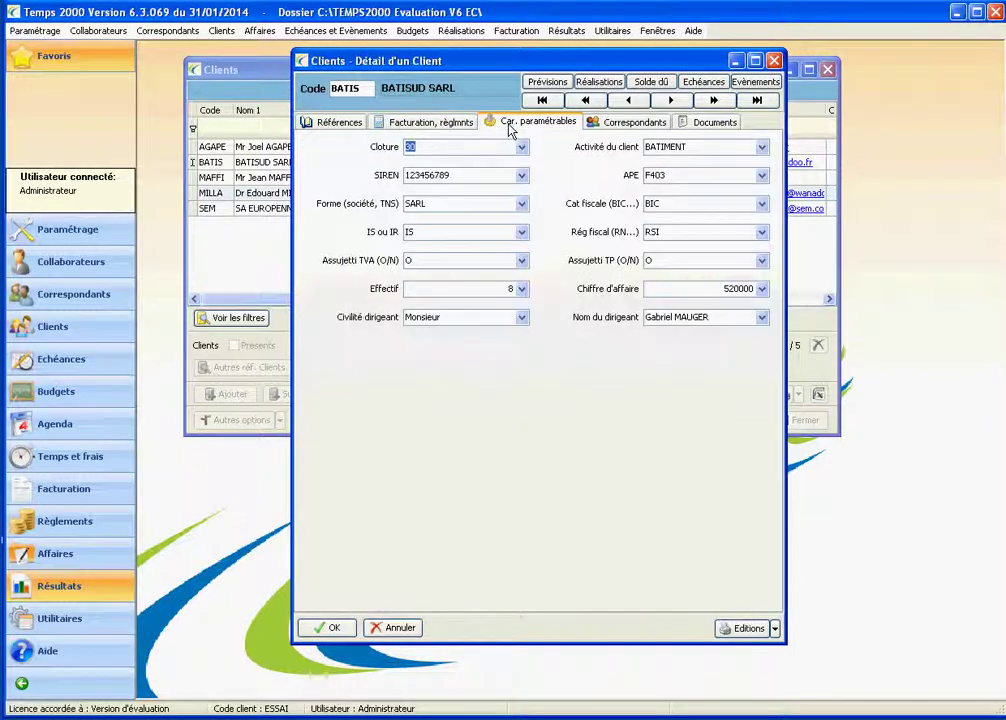
pyautogui.click(452, 175)
pyautogui.click(440, 204)
pyautogui.click(774, 61)
pyautogui.click(826, 70)
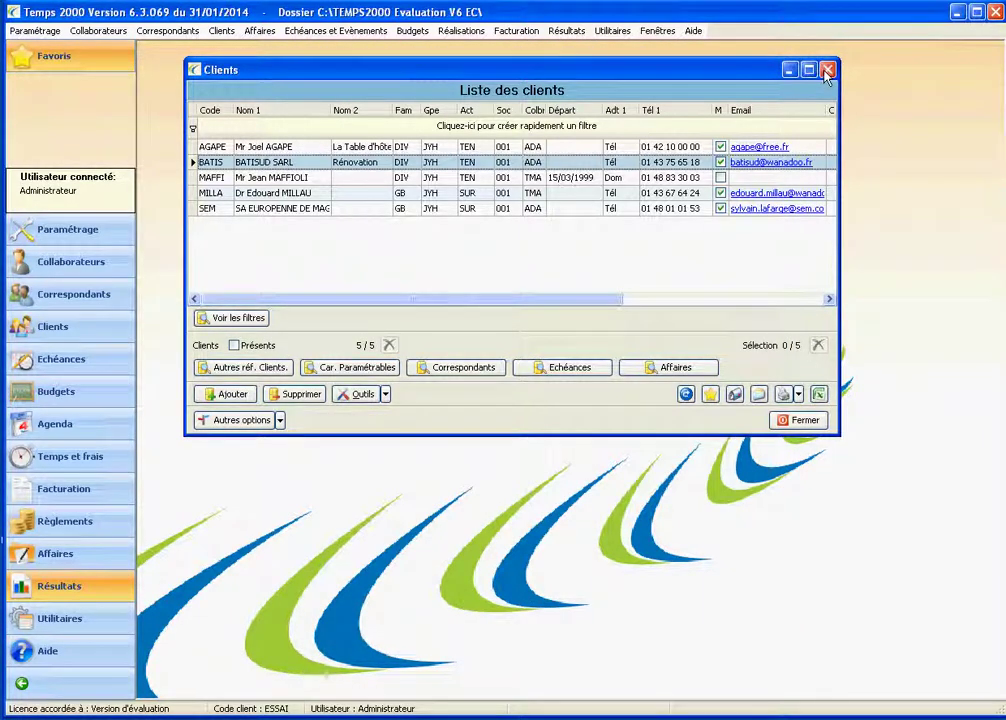
# Create a new affaire with code 2015 for client BATIS, and close the affaires list.
pyautogui.click(254, 38)
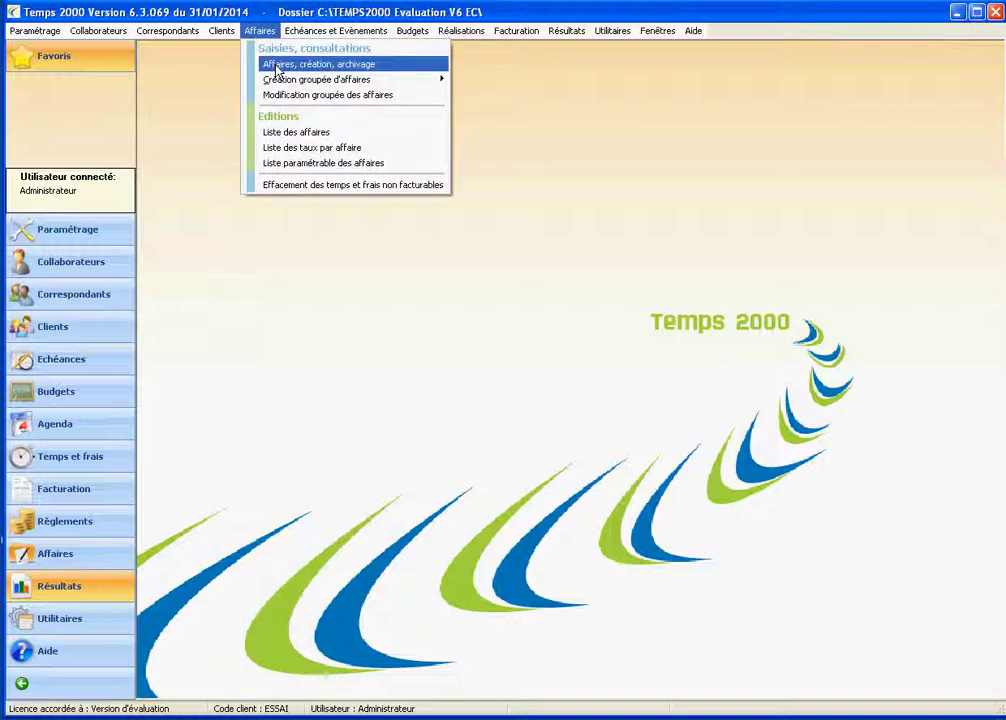
pyautogui.click(279, 68)
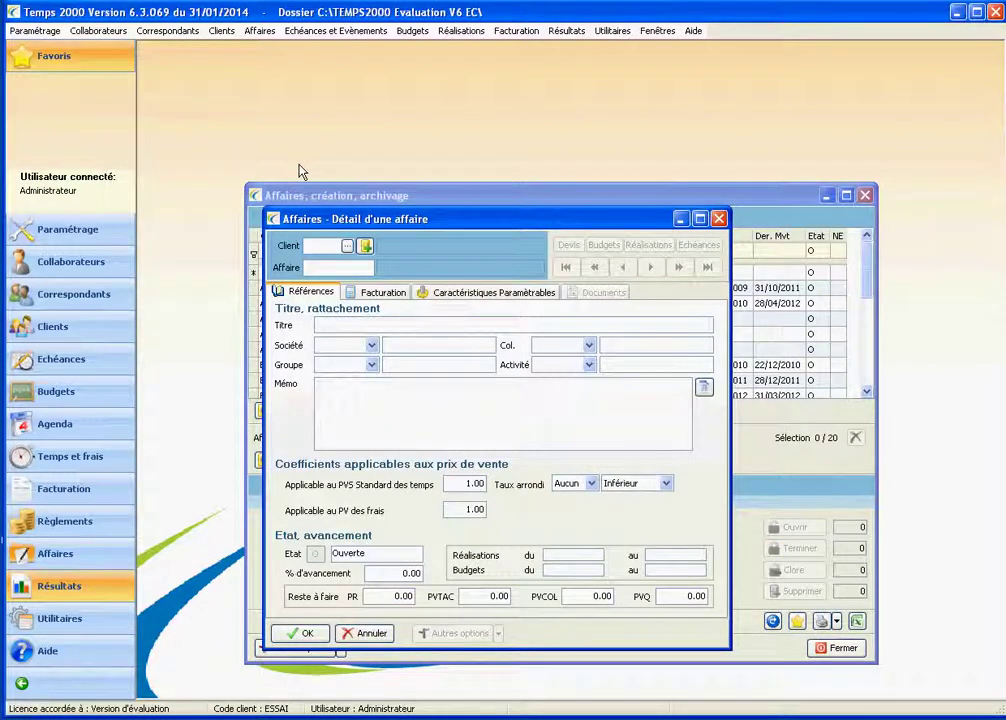
pyautogui.press('Down')
pyautogui.press('Return')
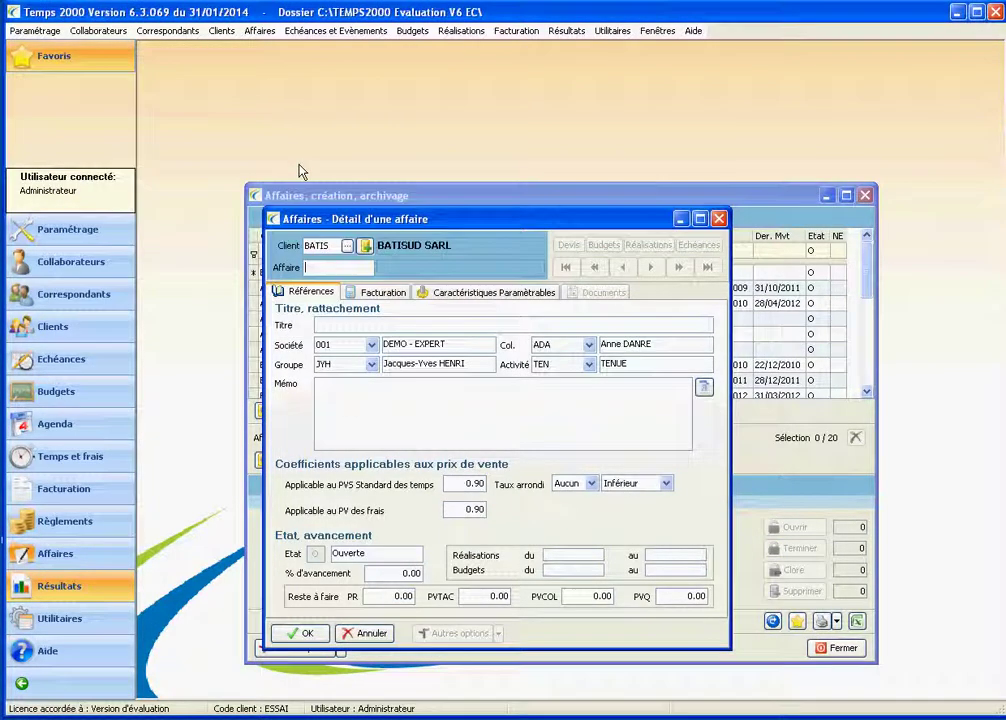
pyautogui.write('2015')
pyautogui.press('Tab')
pyautogui.click(292, 634)
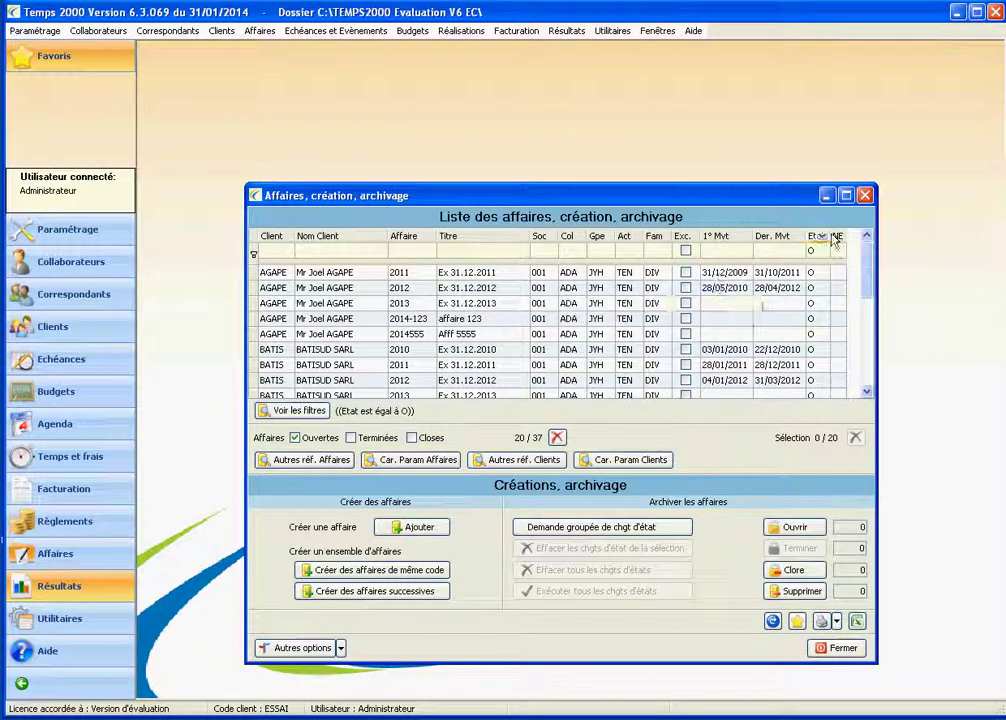
pyautogui.click(865, 195)
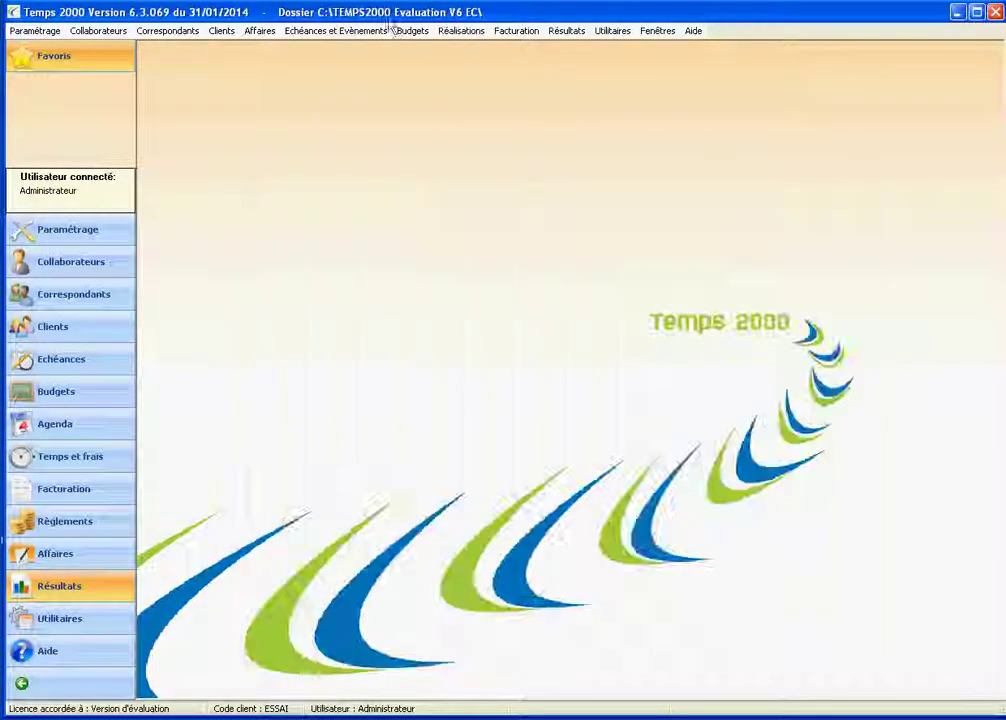
pyautogui.click(301, 31)
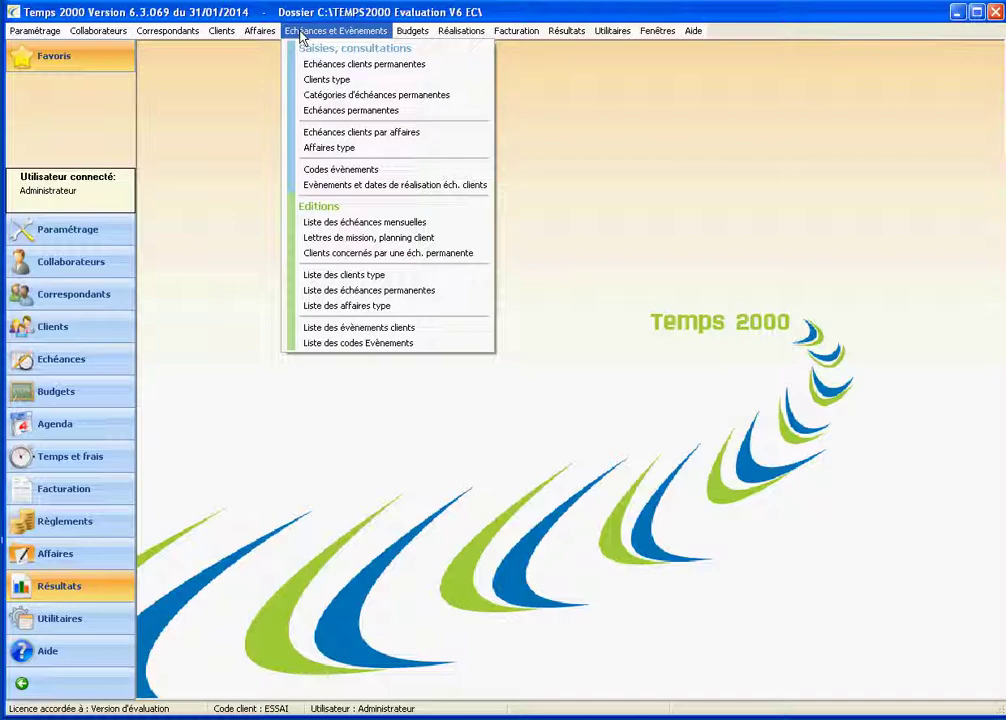
pyautogui.moveTo(404, 32)
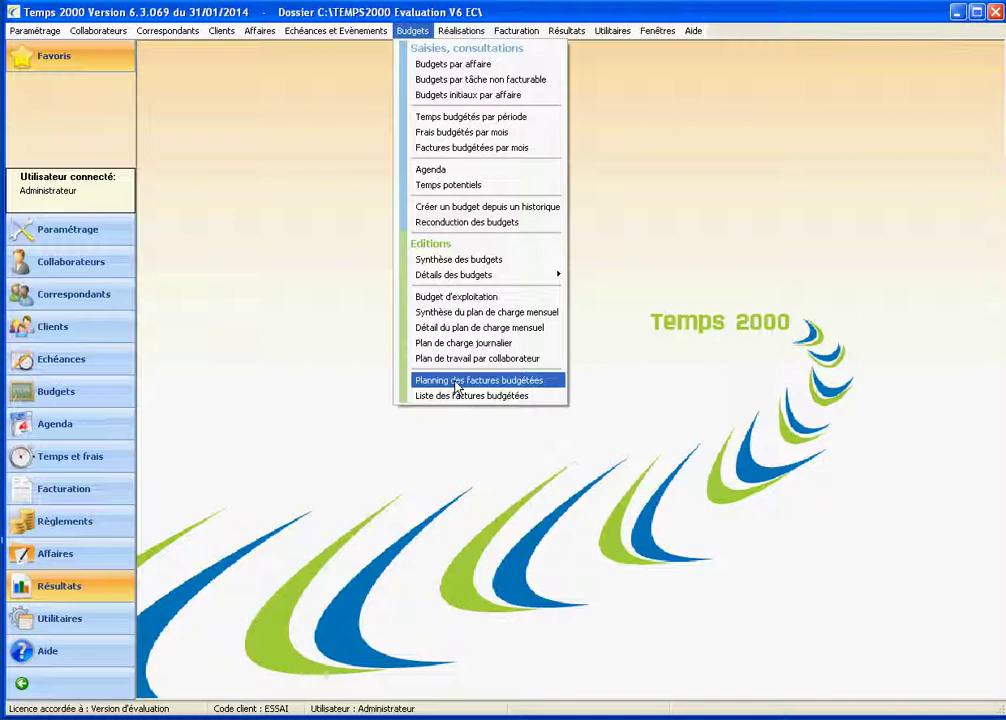
pyautogui.moveTo(568, 30)
pyautogui.moveTo(573, 84)
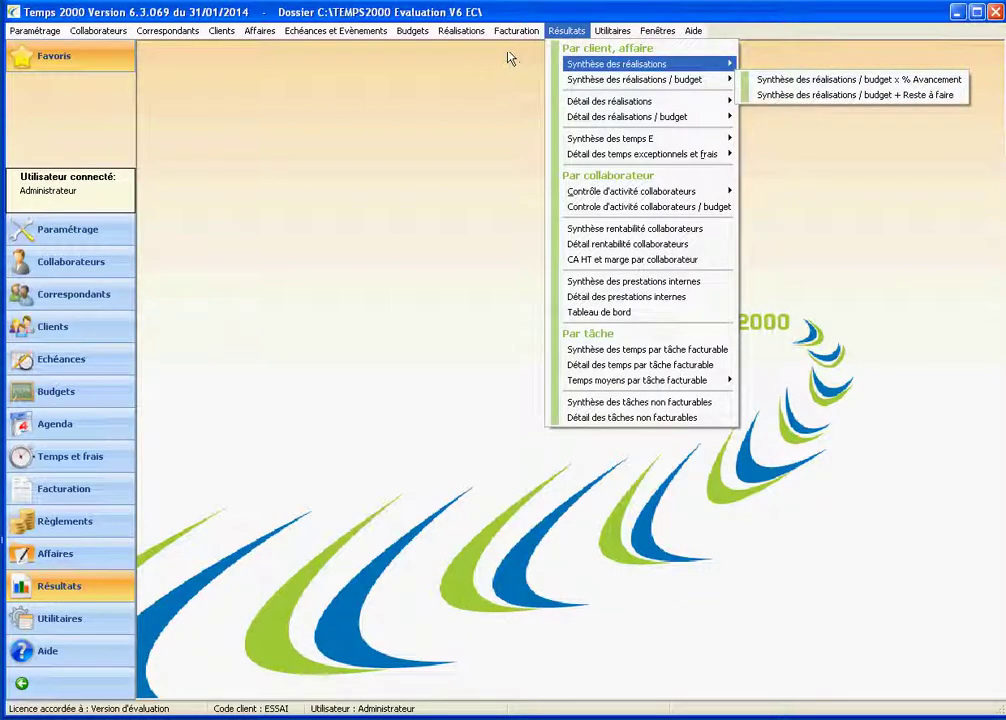
# Display the list of times spent per period (Temps passés par période) and the list of Réalisations par affaire.
pyautogui.moveTo(461, 30)
pyautogui.click(473, 66)
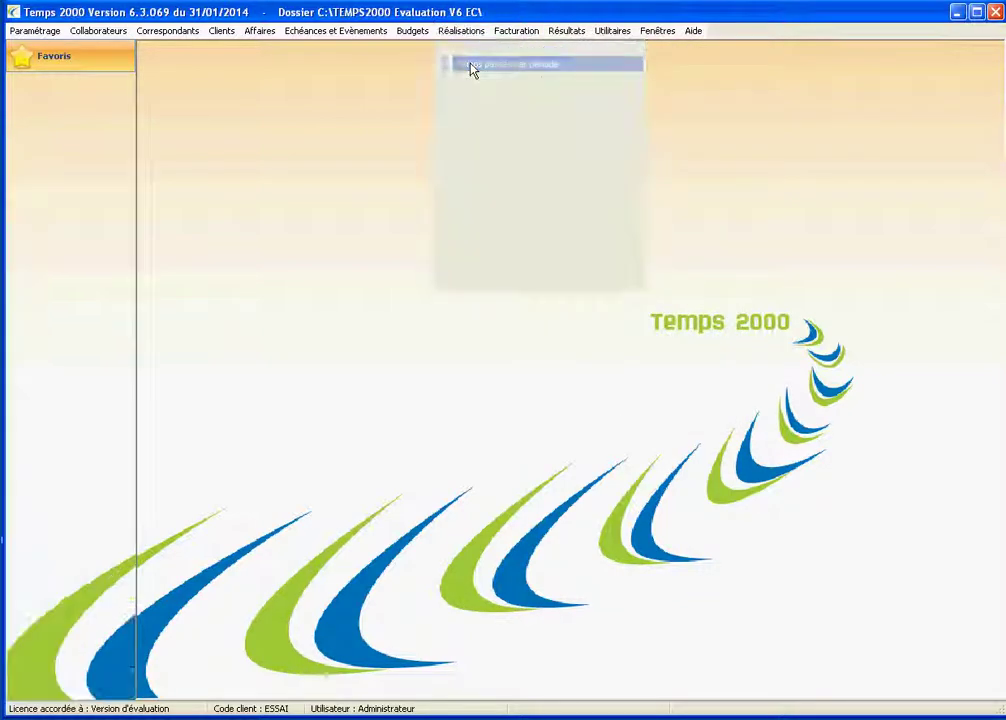
pyautogui.click(400, 262)
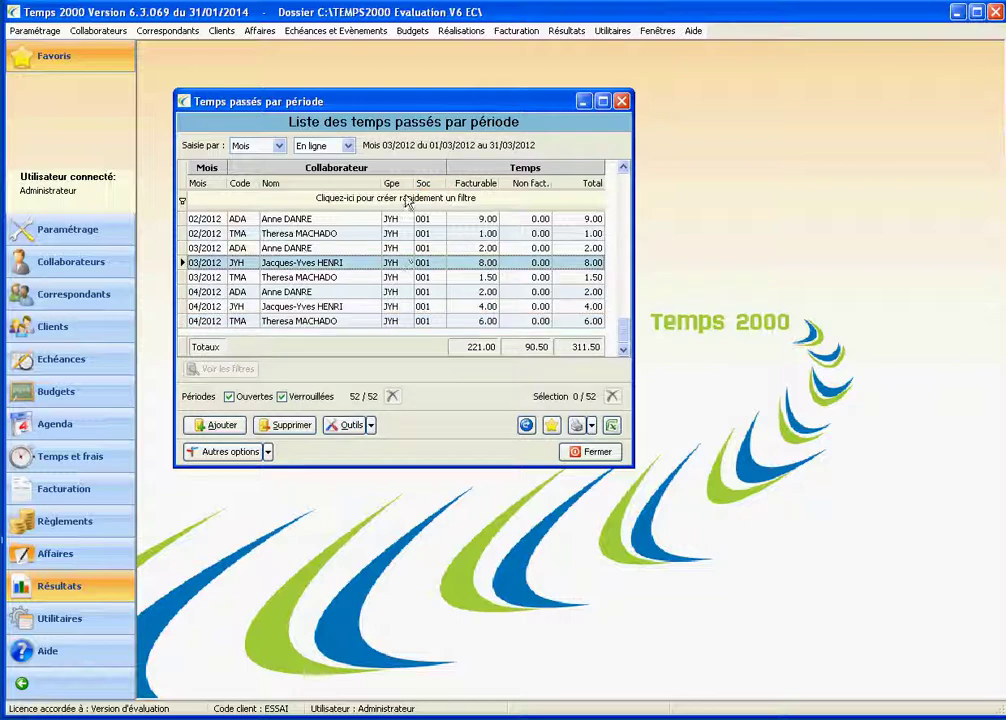
pyautogui.click(481, 31)
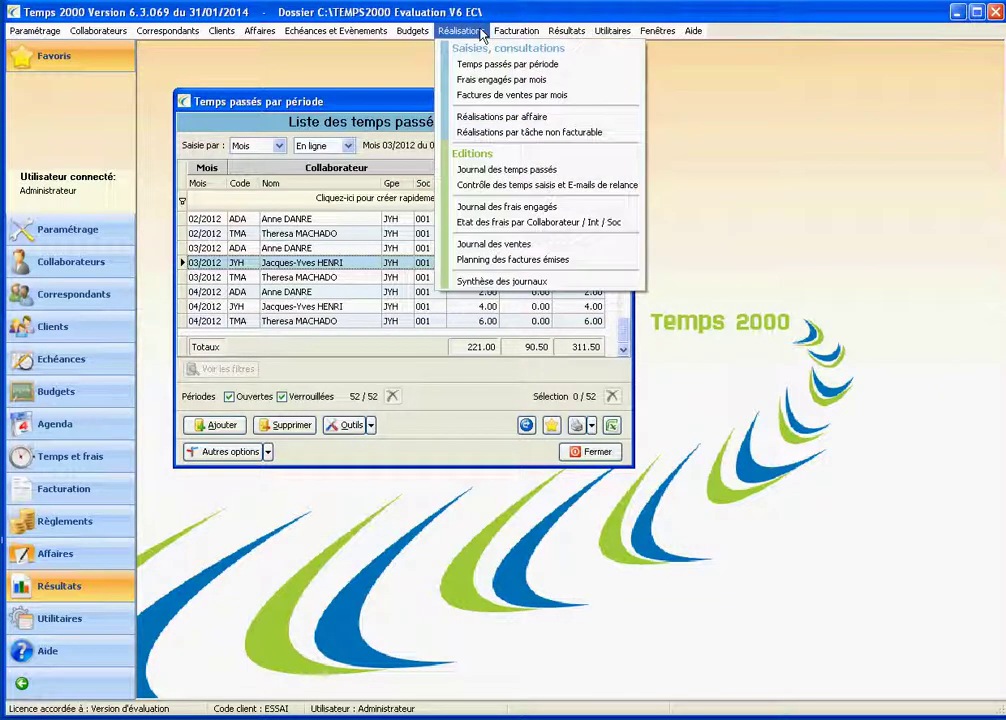
pyautogui.click(482, 116)
pyautogui.click(516, 31)
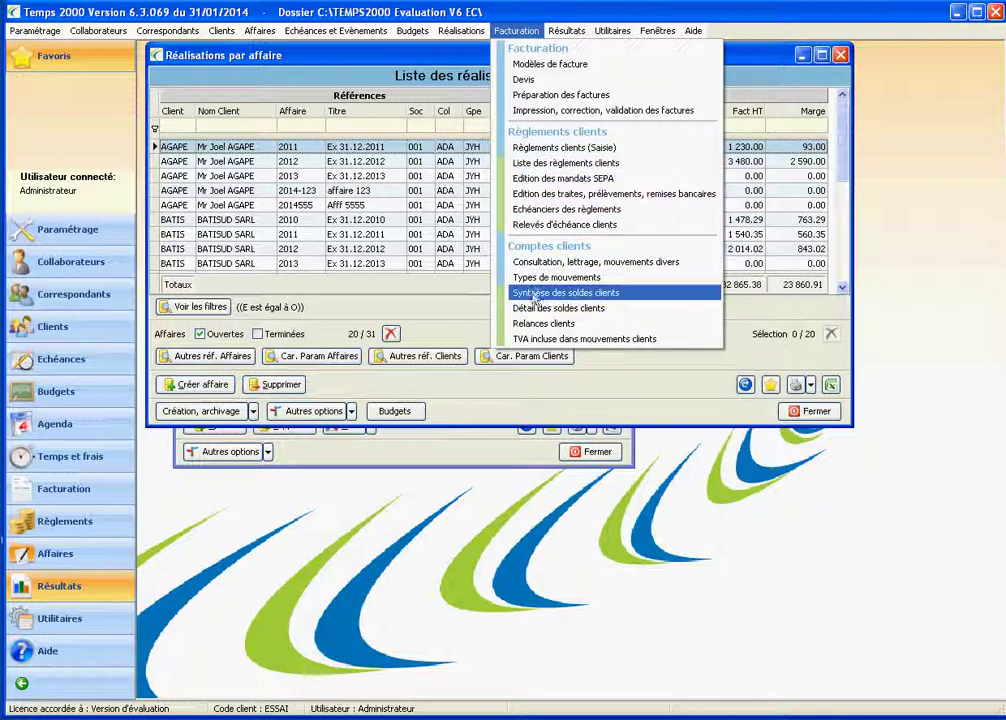
pyautogui.moveTo(584, 37)
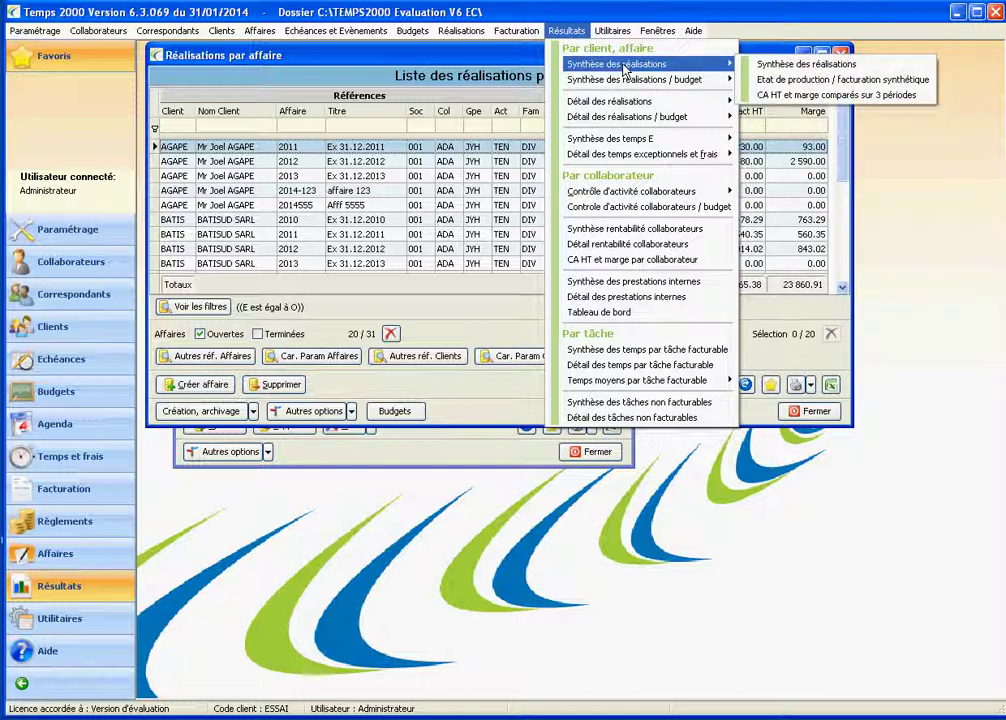
pyautogui.moveTo(647, 80)
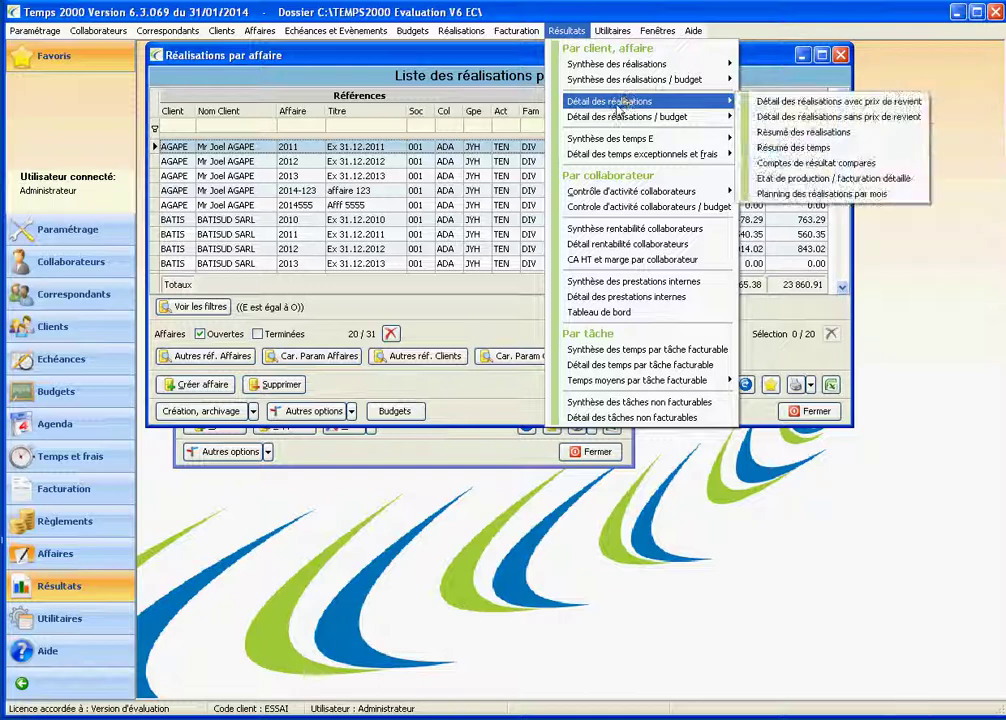
pyautogui.moveTo(665, 117)
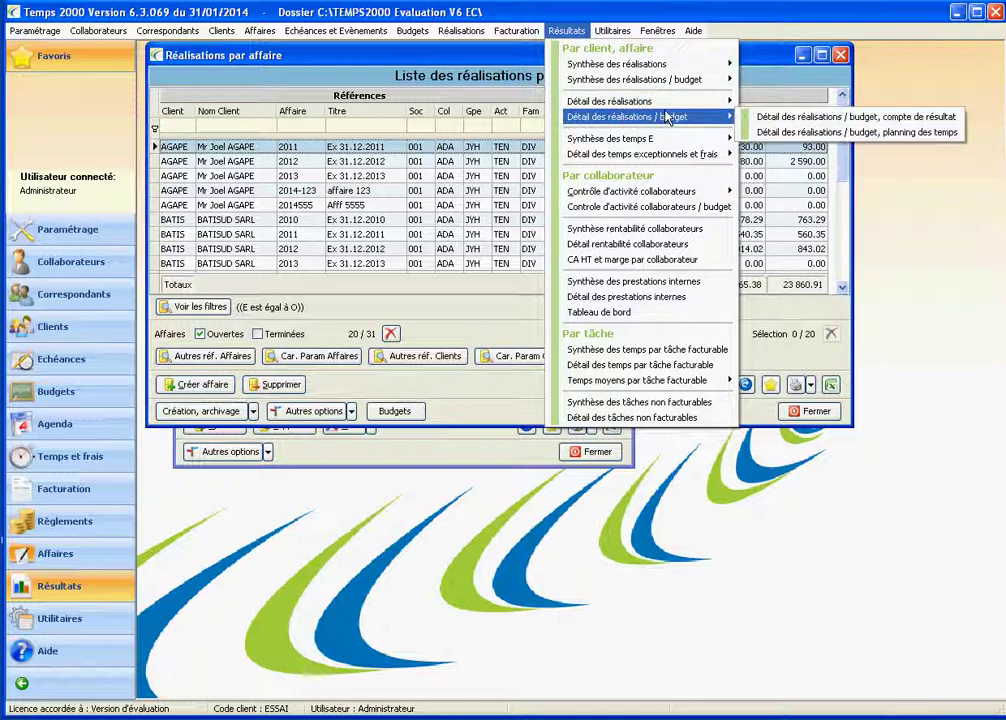
pyautogui.moveTo(628, 36)
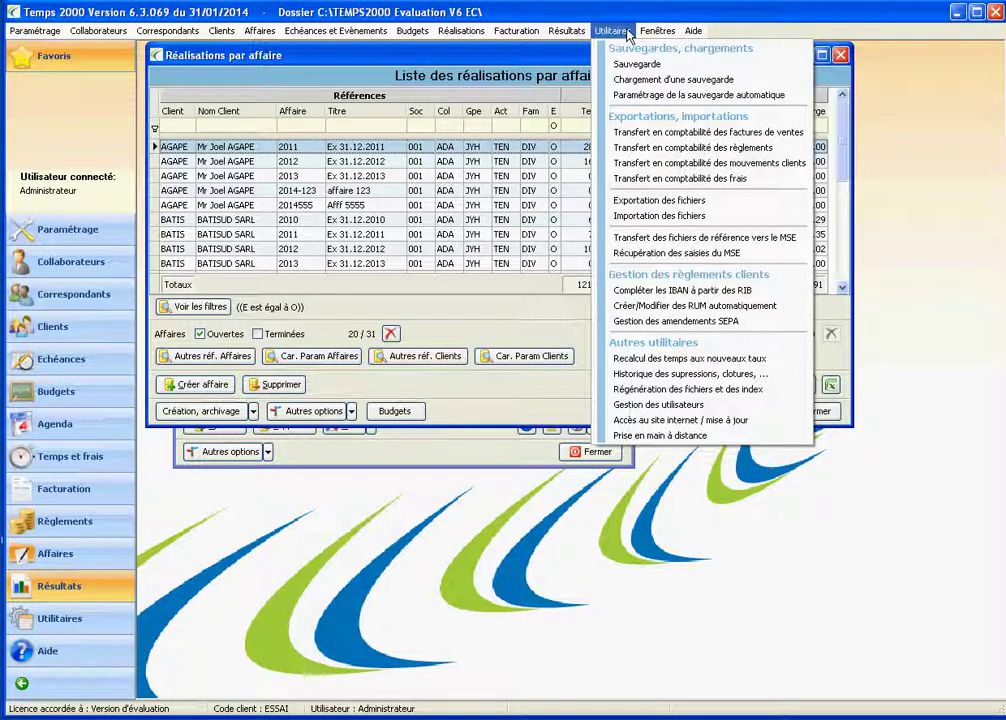